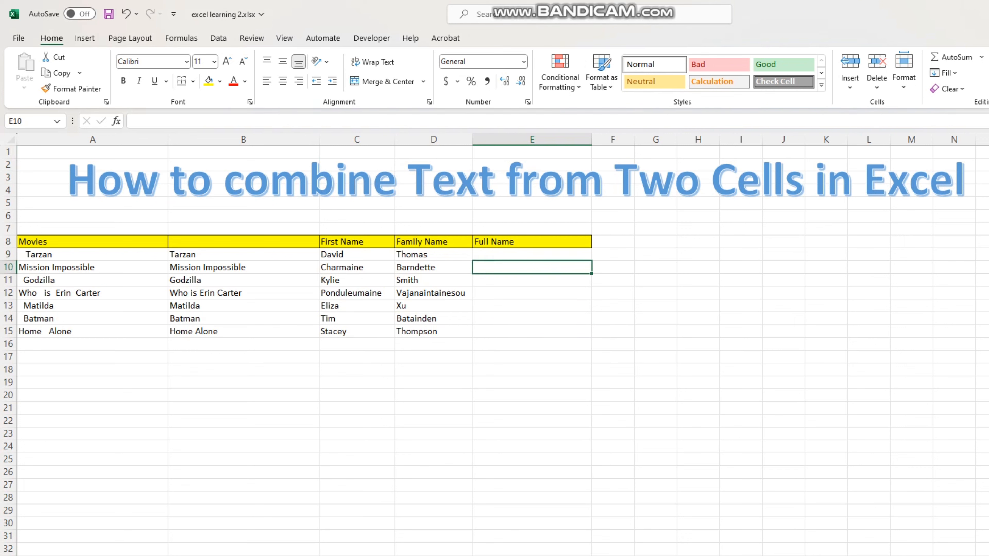
{"action": "left_click", "coordinate": [532, 254]}
{"action": "left_click", "coordinate": [357, 255]}
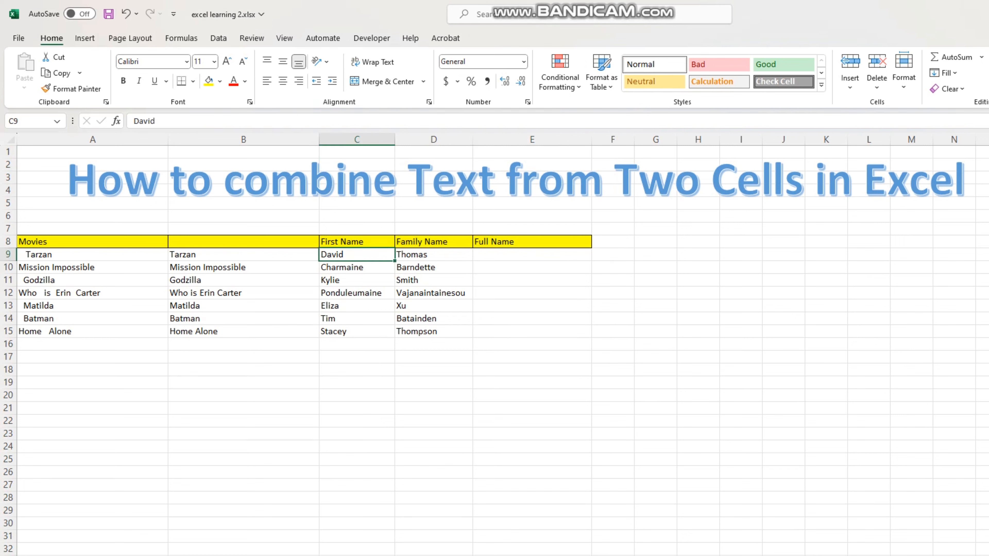
{"action": "left_click", "coordinate": [433, 255]}
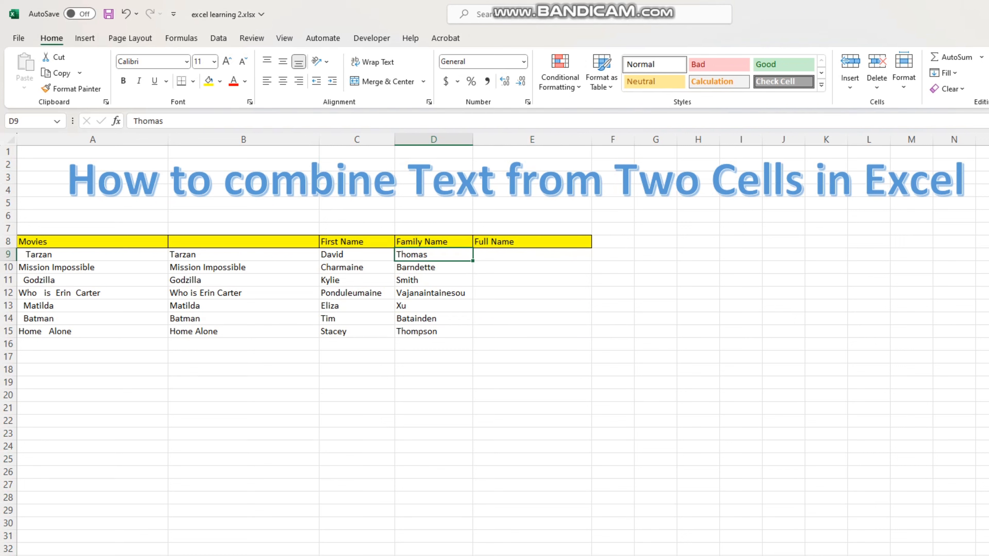
{"action": "left_click", "coordinate": [531, 255]}
{"action": "left_click", "coordinate": [532, 318]}
{"action": "left_click", "coordinate": [532, 241]}
{"action": "left_click", "coordinate": [532, 268]}
Step: Join the first name and family name of row 9 without a space in E9 using the formula =C9&D9
{"action": "left_click", "coordinate": [532, 254]}
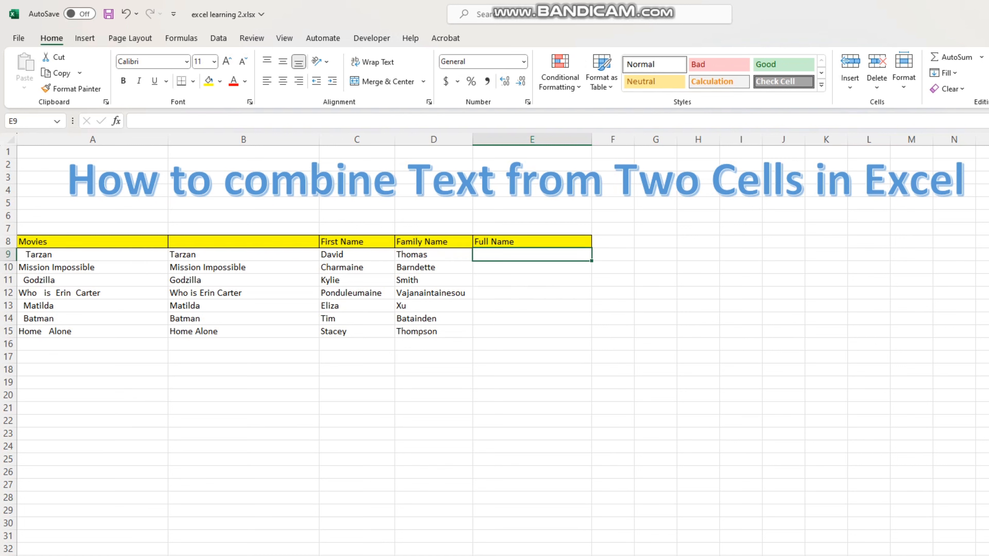
{"action": "type", "text": "="}
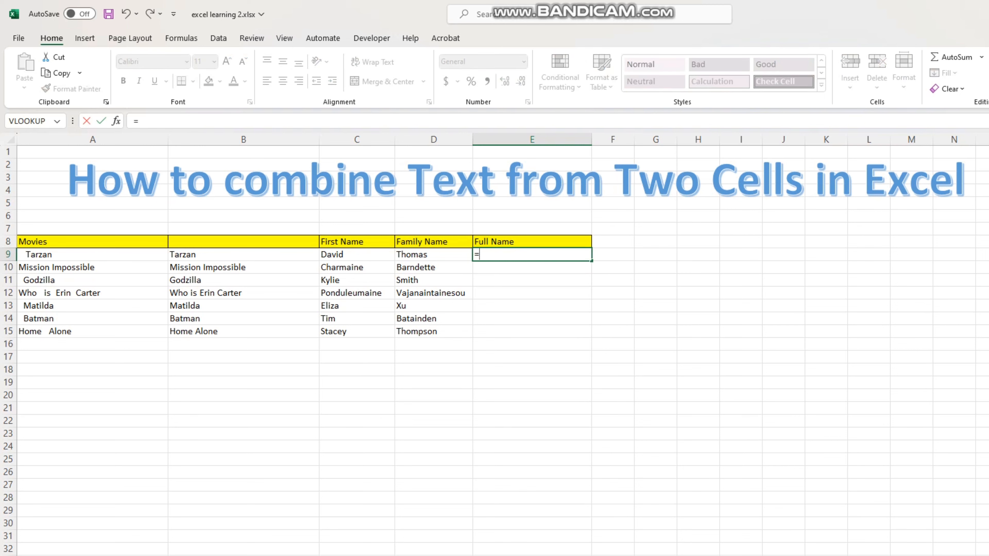
{"action": "left_click", "coordinate": [357, 254]}
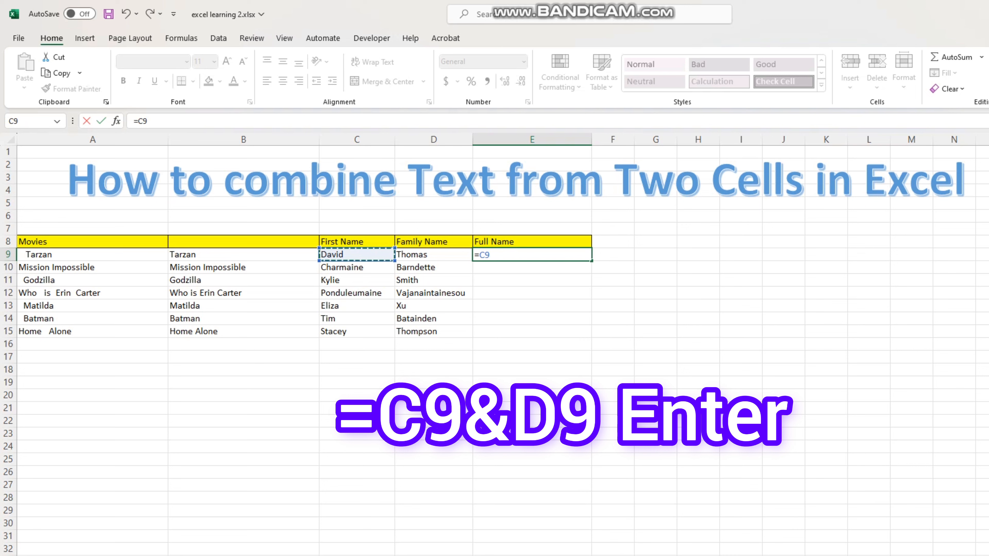
{"action": "type", "text": "&"}
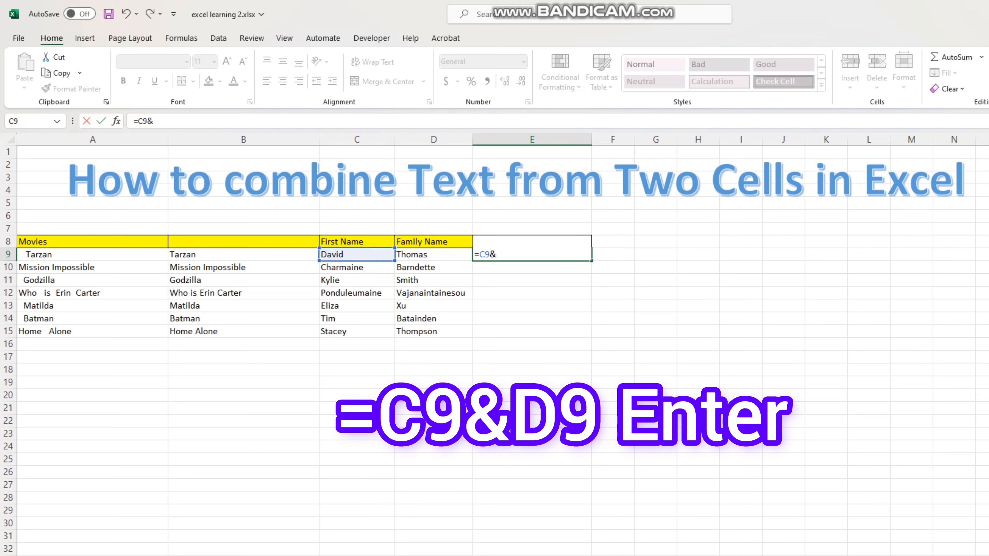
{"action": "left_click", "coordinate": [434, 255]}
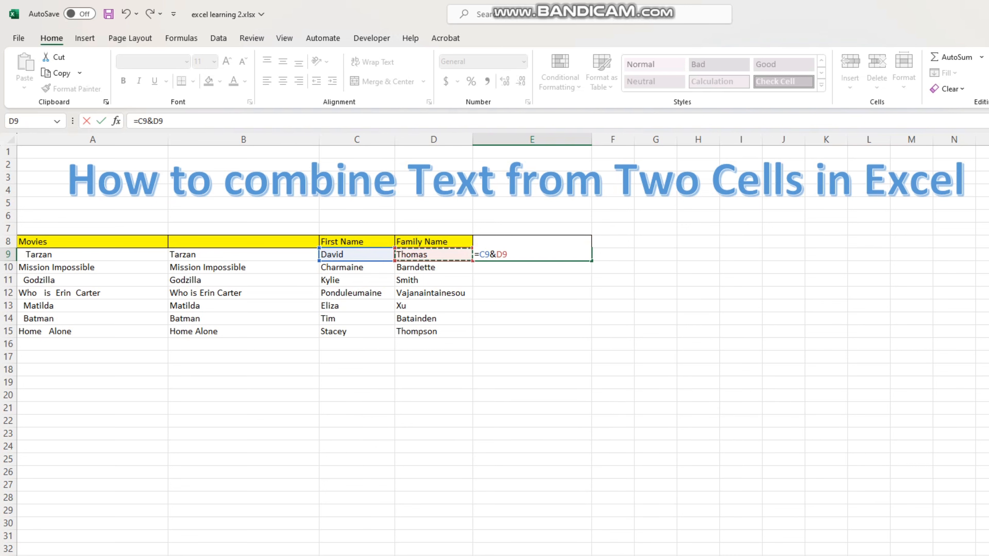
{"action": "key", "text": "Return"}
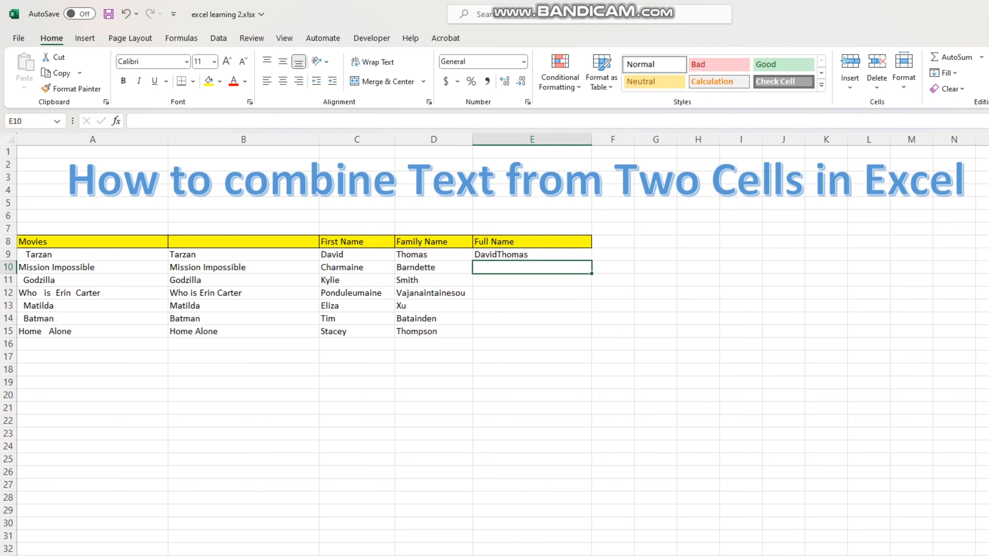
{"action": "left_click", "coordinate": [532, 382]}
{"action": "left_click", "coordinate": [532, 319]}
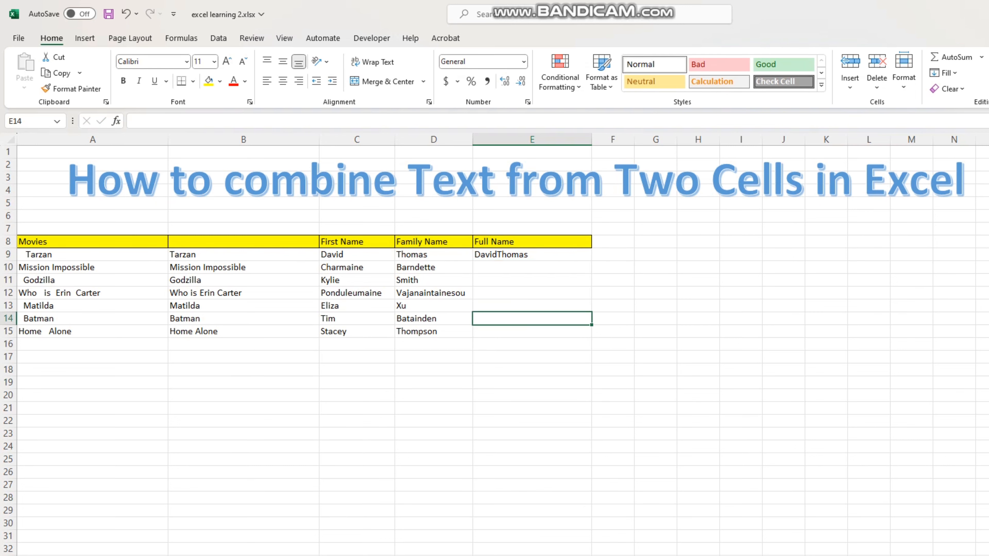
{"action": "left_click", "coordinate": [532, 254]}
{"action": "left_click", "coordinate": [533, 344]}
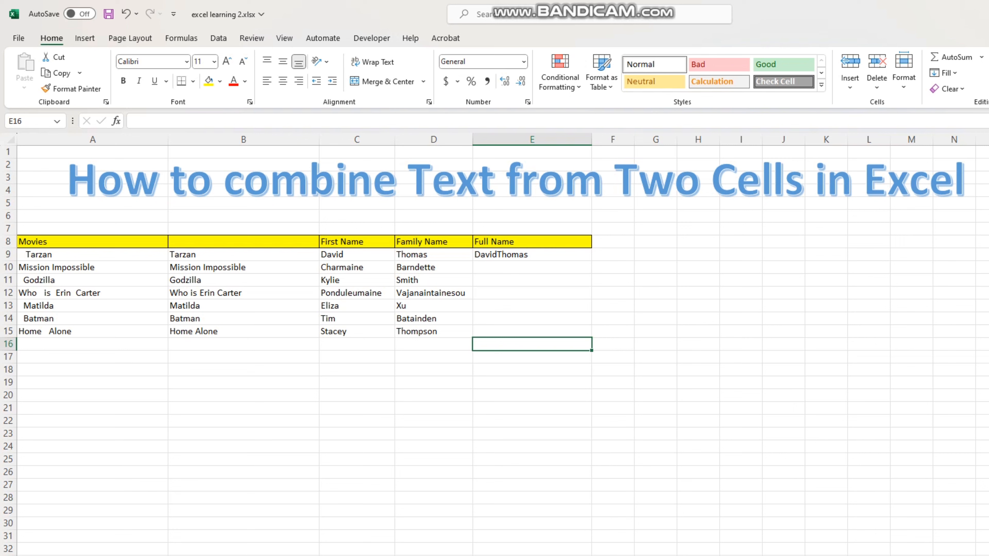
Step: Combine the first name and family name of row 10 in E10, separated by a space, using =C10&" "&D10
{"action": "left_click", "coordinate": [532, 267]}
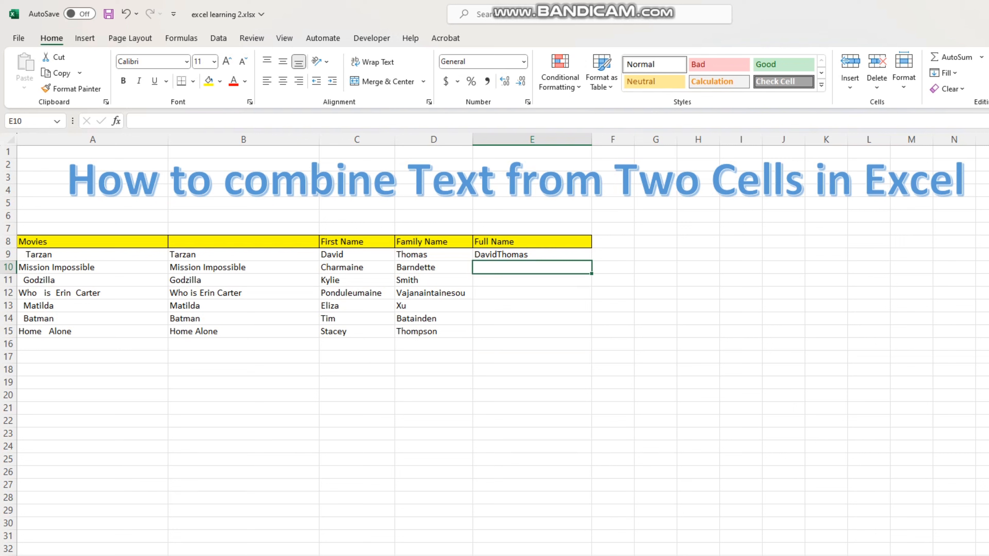
{"action": "type", "text": "="}
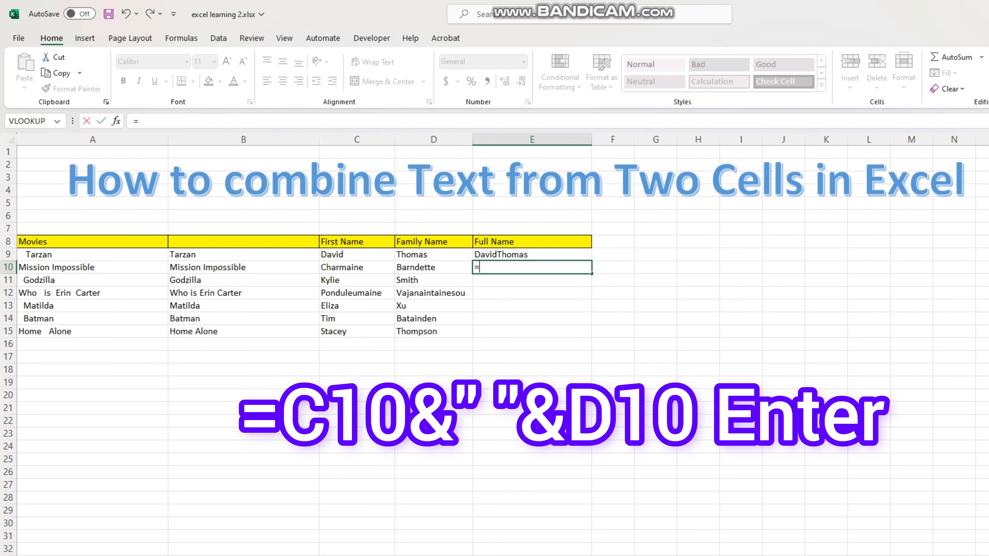
{"action": "left_click", "coordinate": [356, 268]}
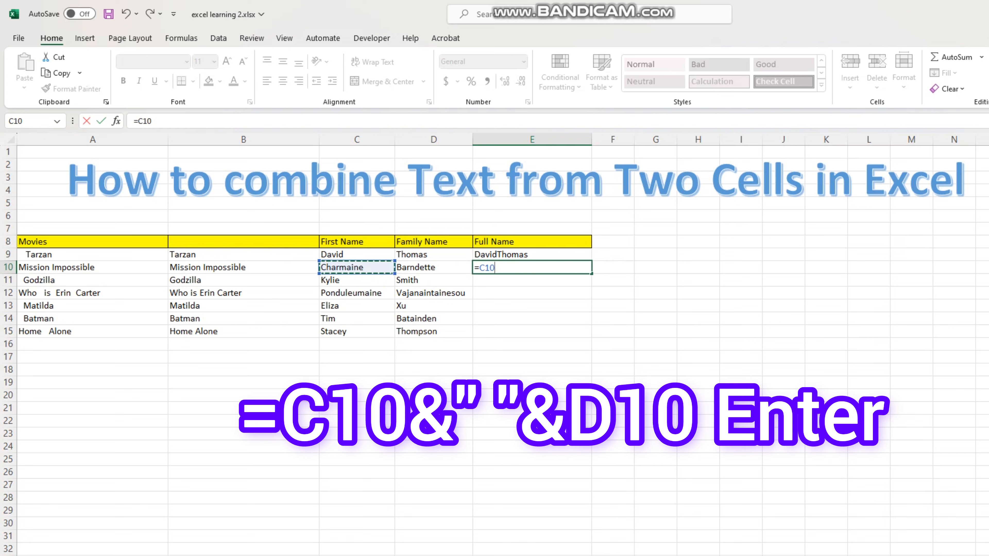
{"action": "type", "text": "&"}
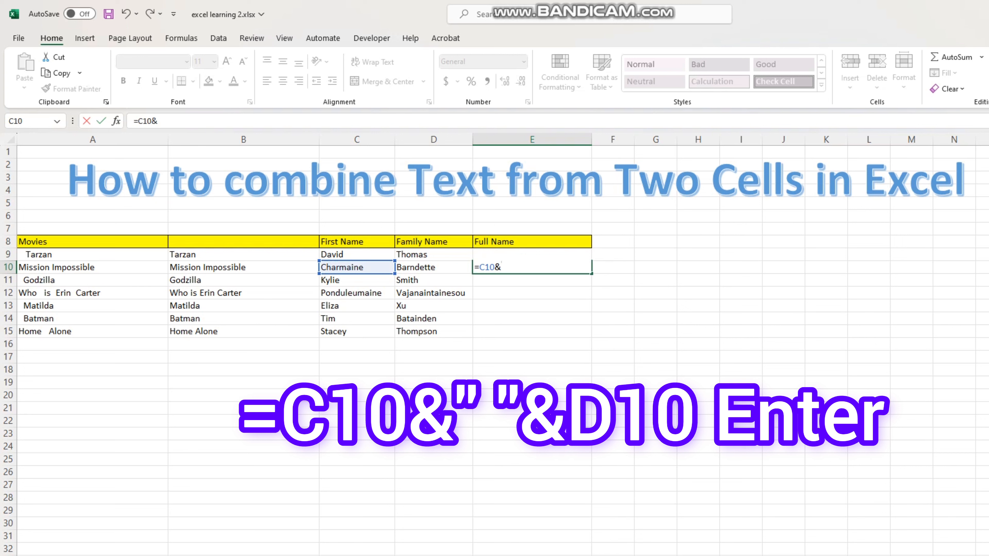
{"action": "type", "text": "\" \"&"}
{"action": "left_click", "coordinate": [434, 267]}
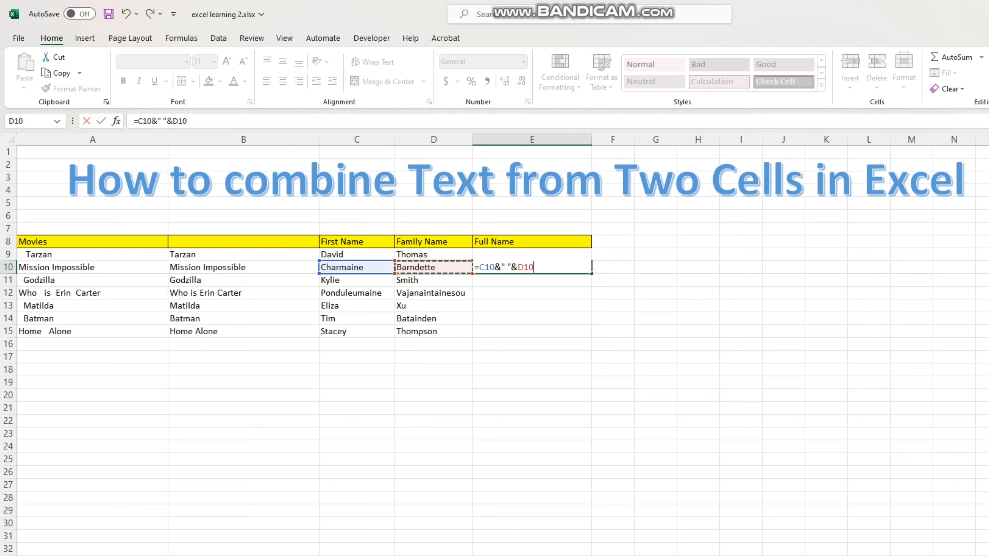
{"action": "key", "text": "Return"}
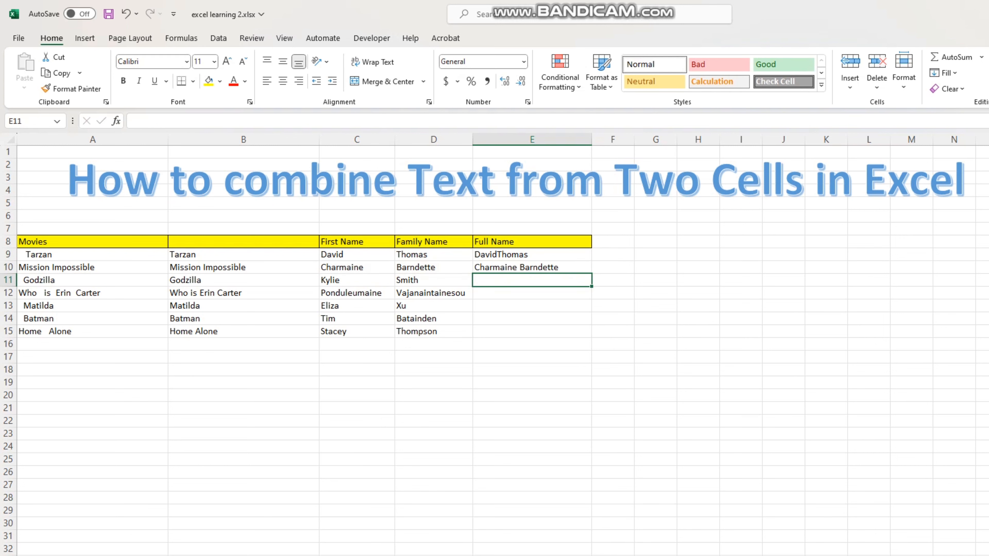
{"action": "left_click", "coordinate": [532, 382]}
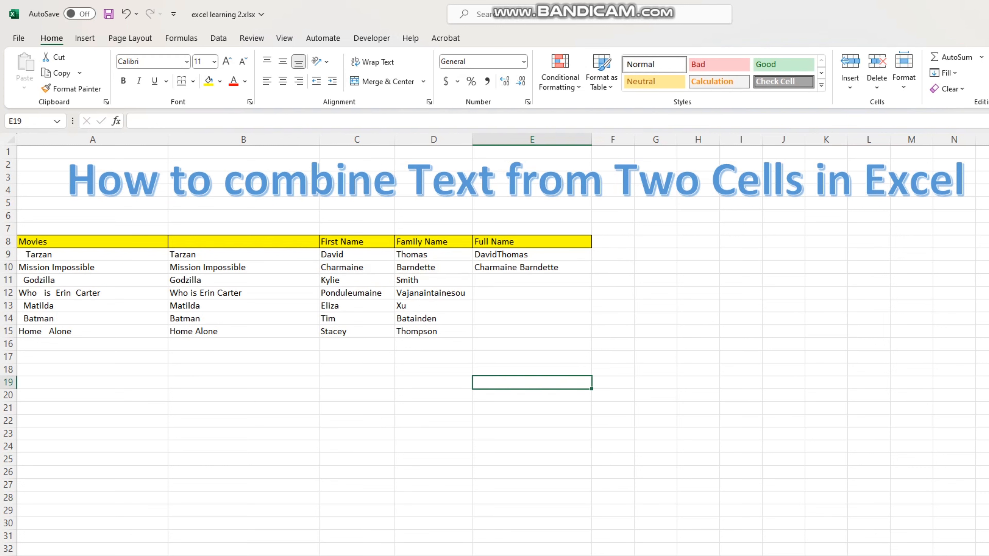
{"action": "left_click", "coordinate": [356, 268]}
{"action": "left_click", "coordinate": [433, 267]}
{"action": "left_click", "coordinate": [531, 268]}
{"action": "left_click", "coordinate": [532, 345]}
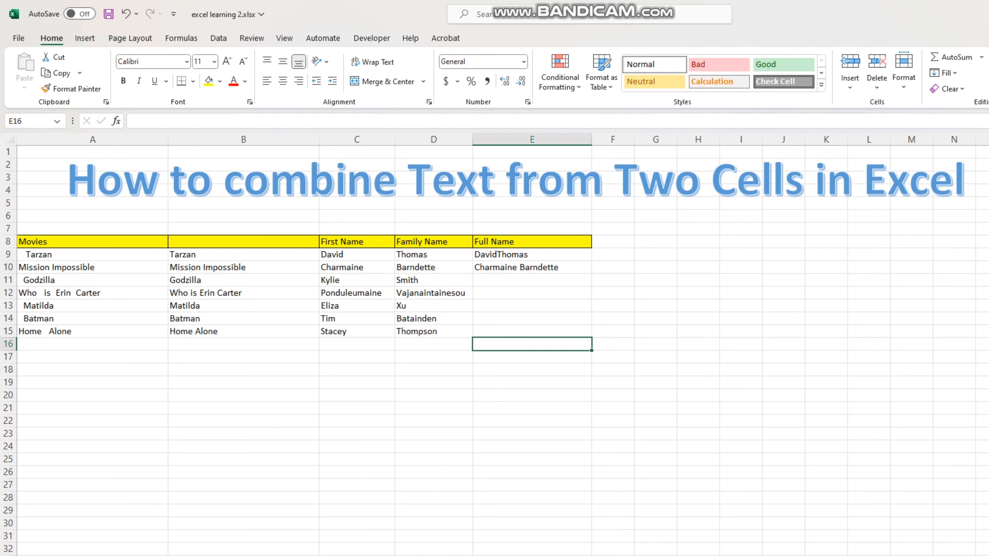
{"action": "left_click", "coordinate": [531, 280]}
{"action": "left_click", "coordinate": [532, 344]}
{"action": "left_click", "coordinate": [532, 280]}
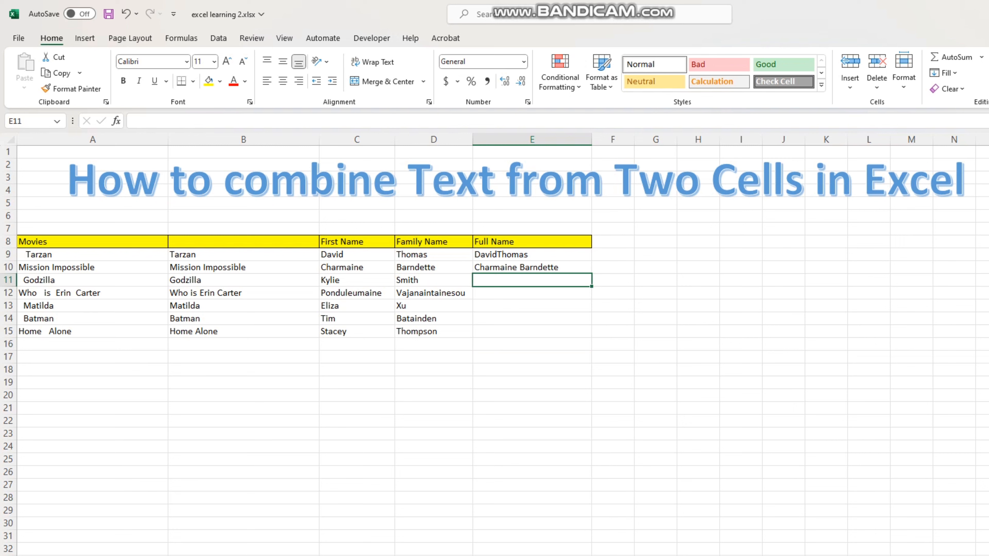
{"action": "left_click", "coordinate": [531, 344]}
Step: Combine row 11's names in E11 with the family name first, separated by a space, using =D11&" "&C11
{"action": "left_click", "coordinate": [531, 280]}
{"action": "type", "text": "="}
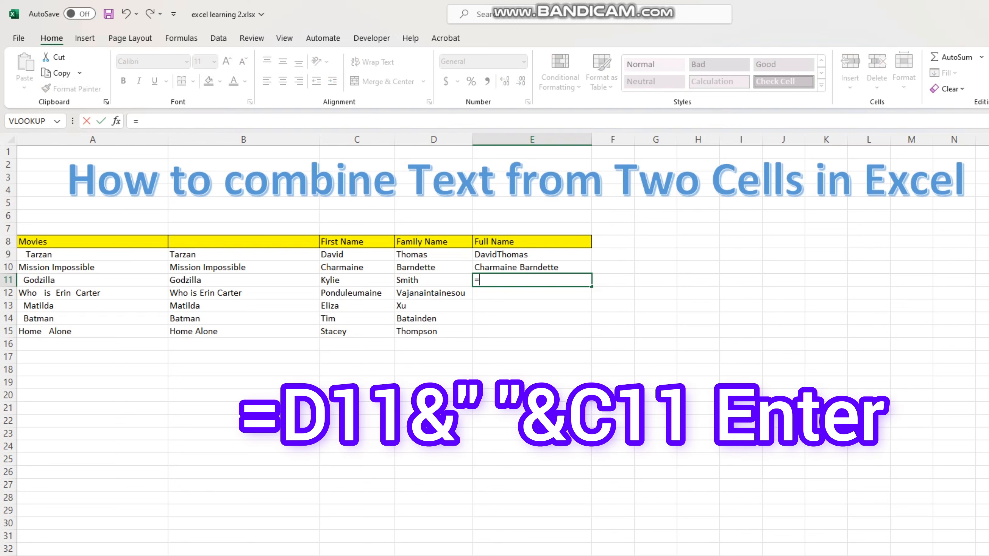
{"action": "key", "text": "Left"}
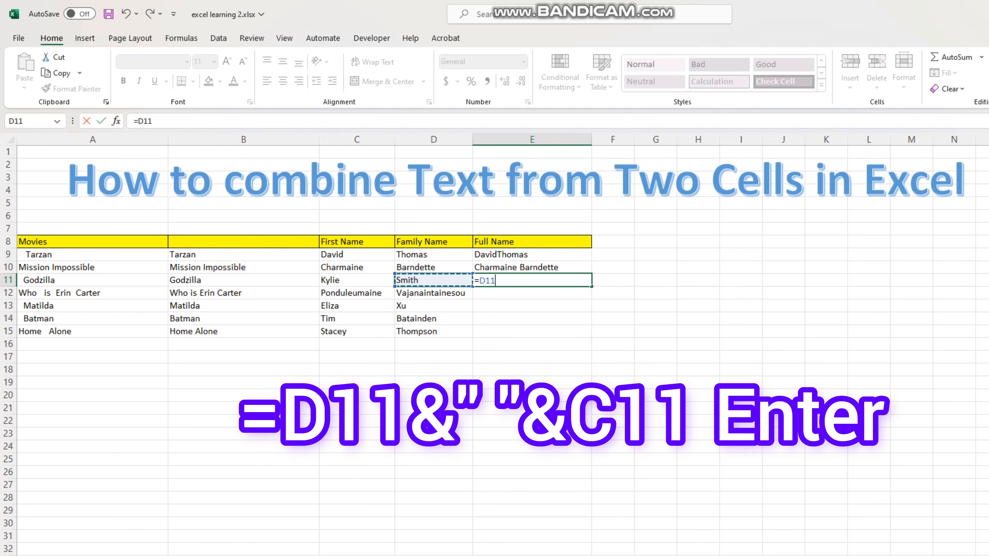
{"action": "type", "text": "&"}
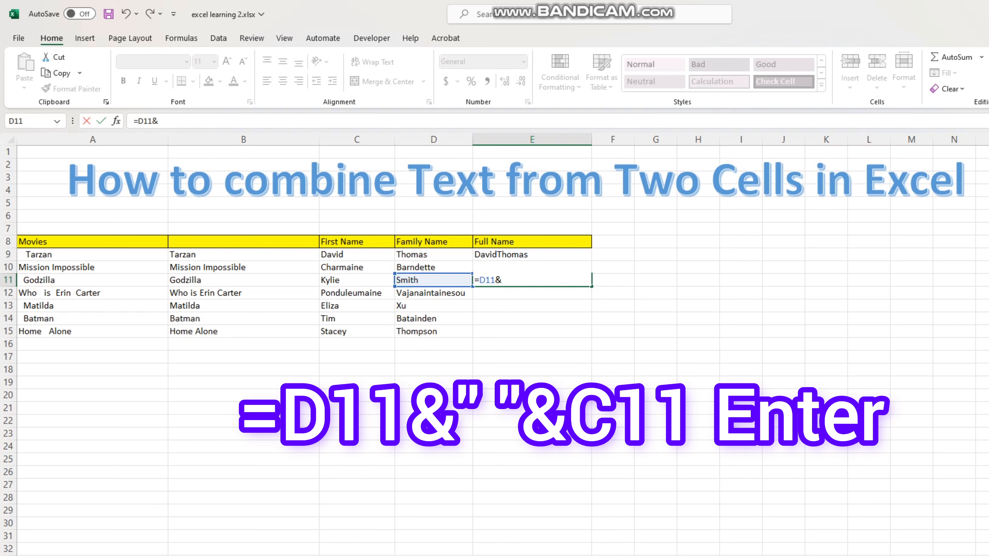
{"action": "type", "text": "\" \"&"}
{"action": "left_click", "coordinate": [356, 280]}
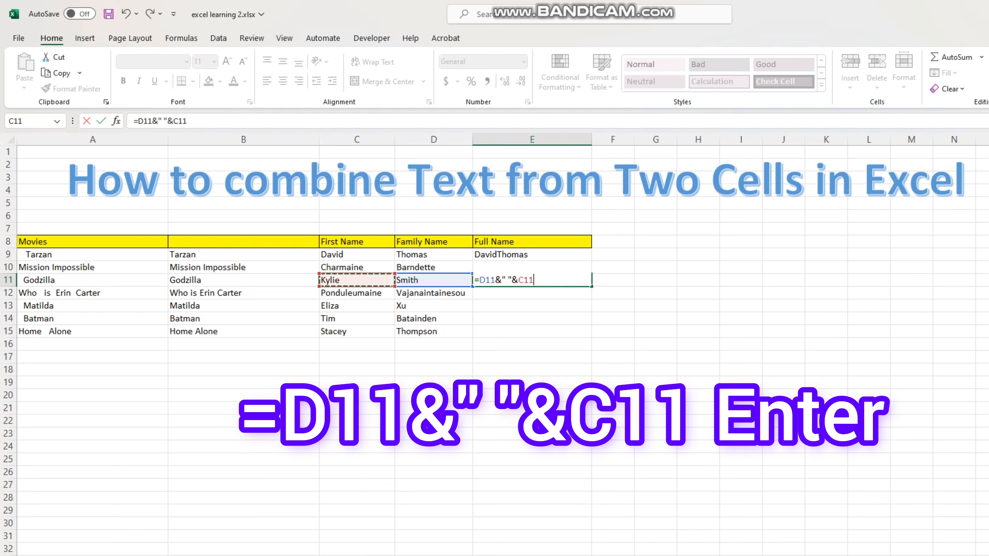
{"action": "key", "text": "Return"}
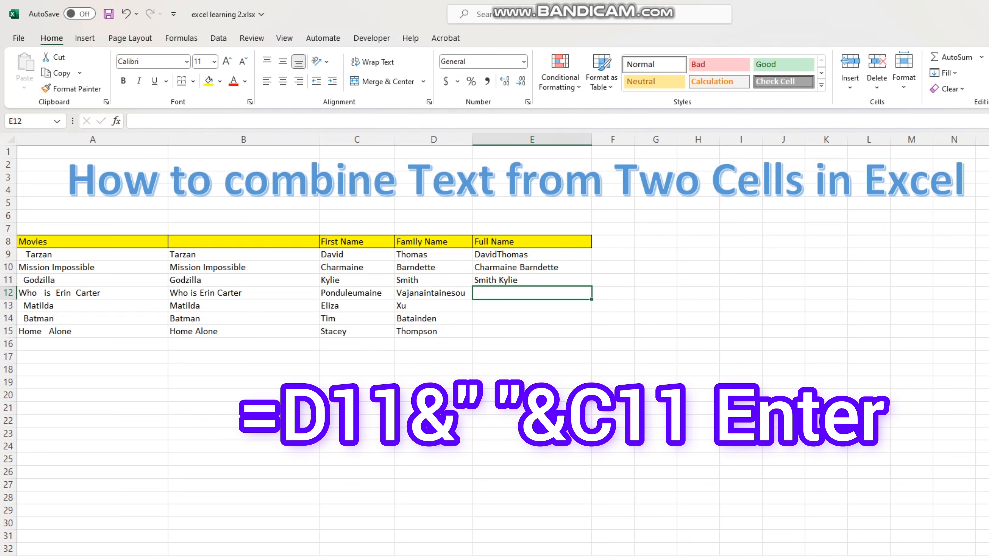
{"action": "left_click", "coordinate": [532, 409]}
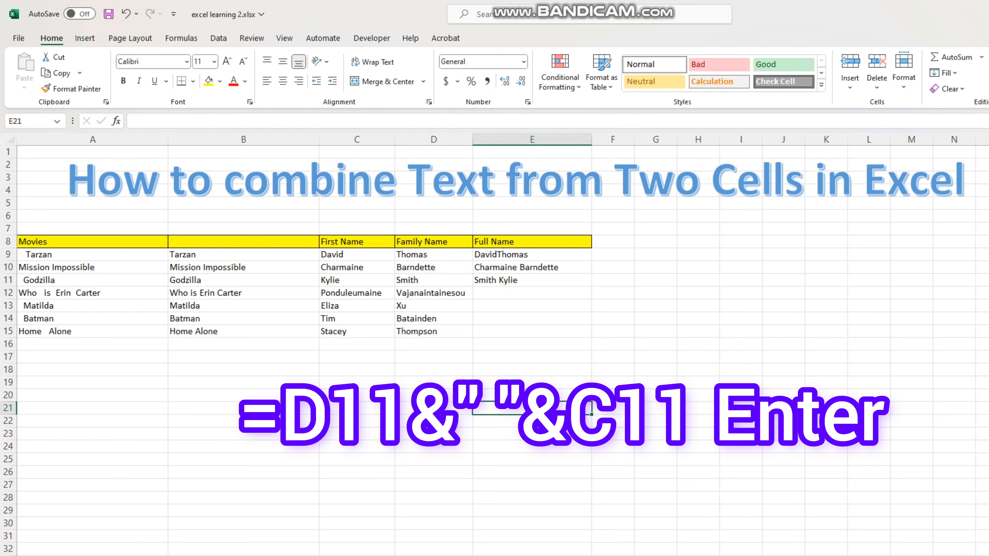
{"action": "left_click", "coordinate": [532, 293]}
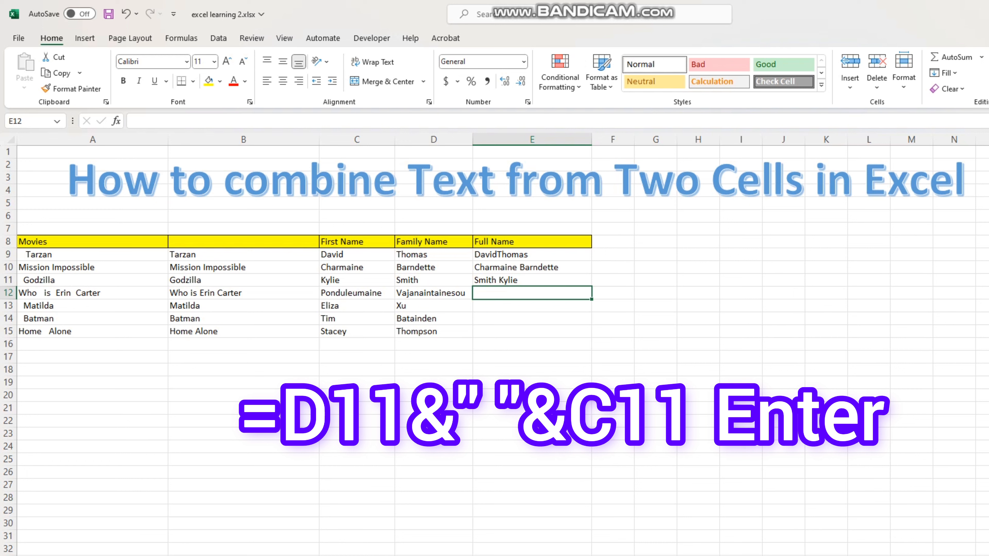
{"action": "left_click", "coordinate": [532, 332]}
{"action": "left_click", "coordinate": [532, 293]}
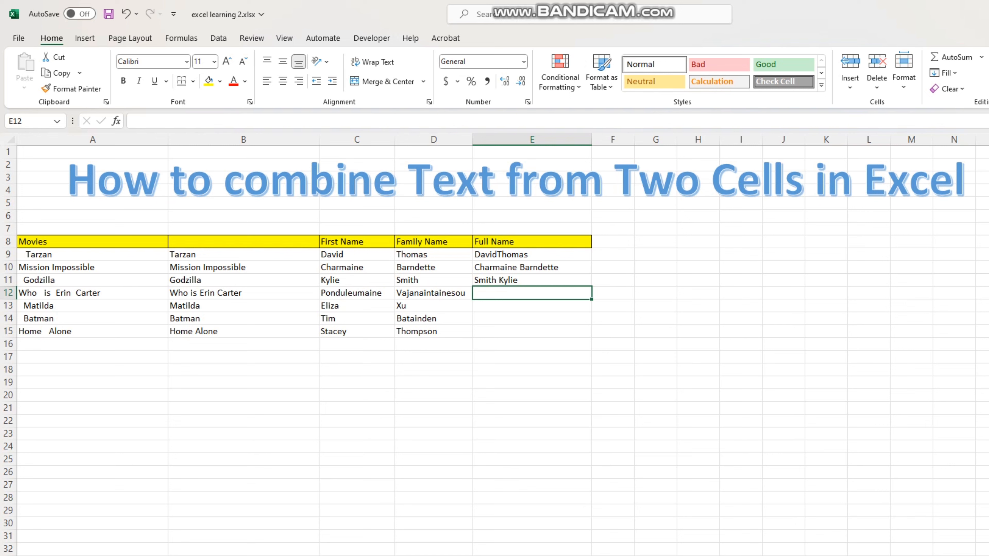
Step: Combine row 13's names in E13 with the family name first, separated by a comma and space, using =D13&", "&C13
{"action": "left_click", "coordinate": [532, 305]}
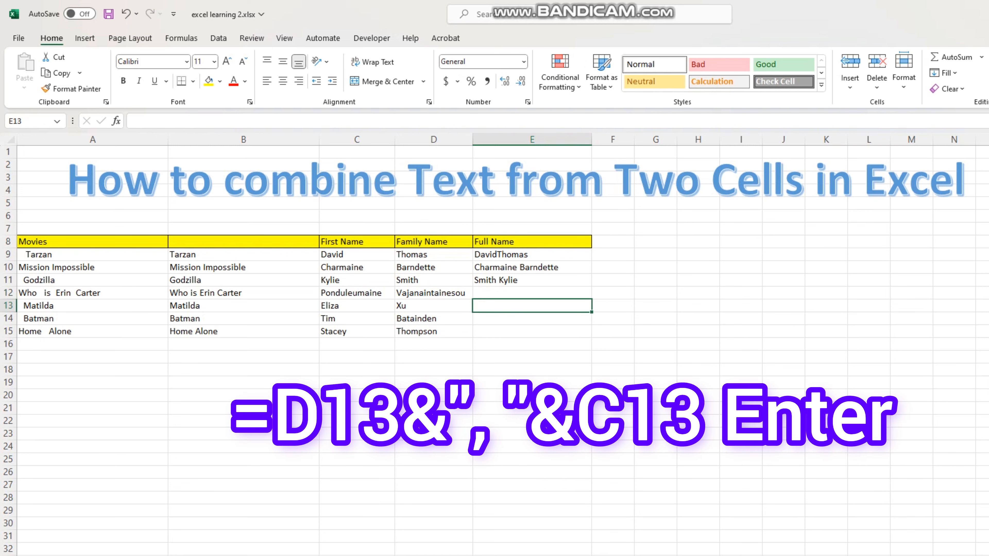
{"action": "type", "text": "="}
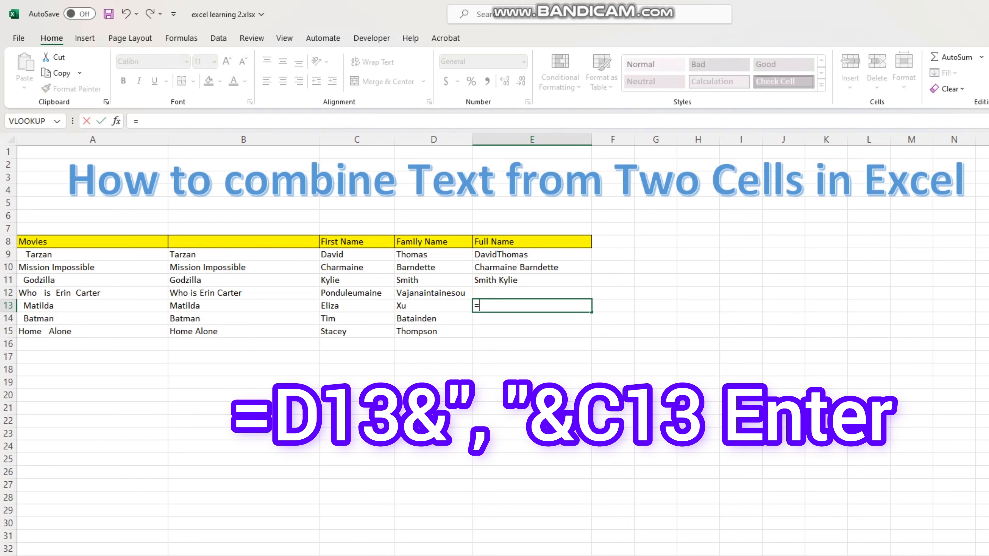
{"action": "left_click", "coordinate": [434, 306]}
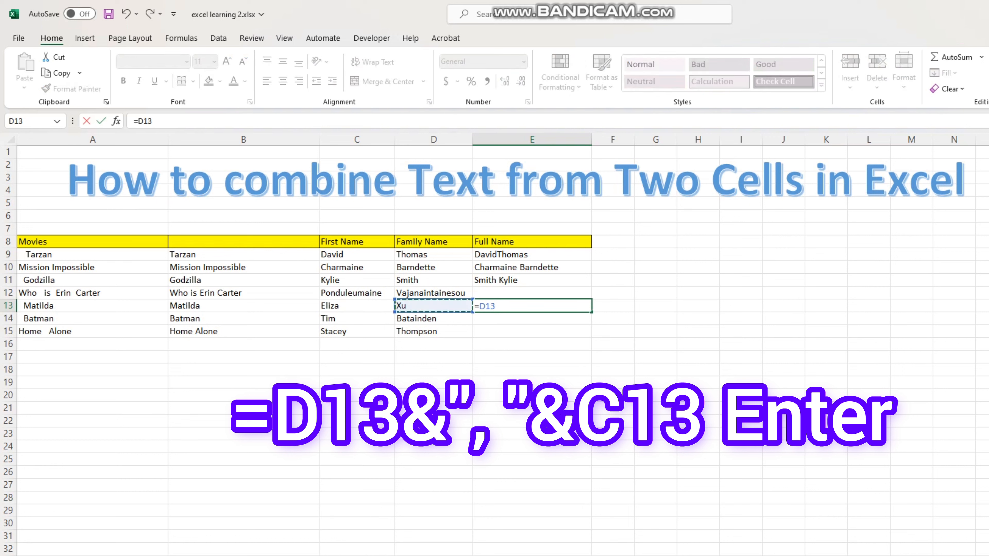
{"action": "type", "text": "&"}
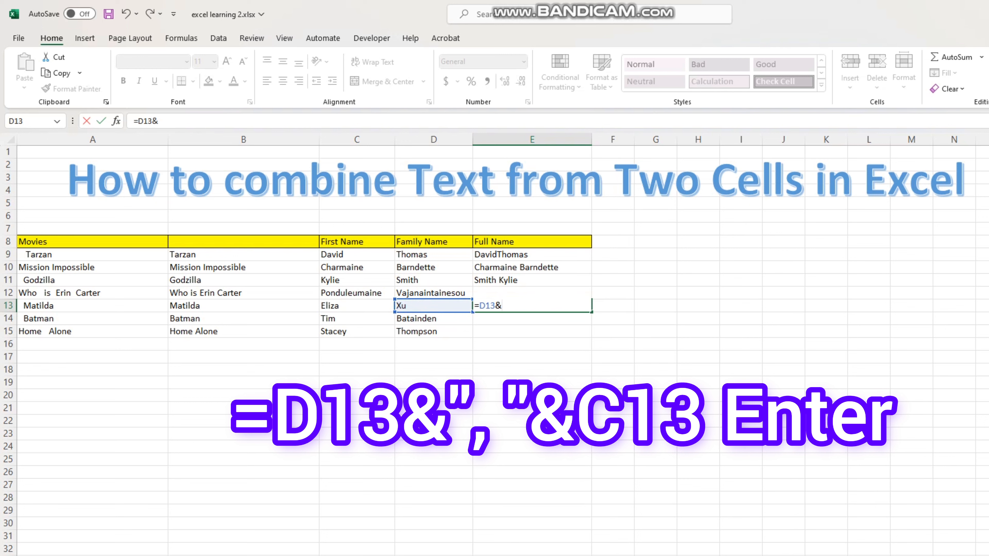
{"action": "type", "text": "\","}
{"action": "type", "text": "\"&"}
{"action": "left_click", "coordinate": [356, 306]}
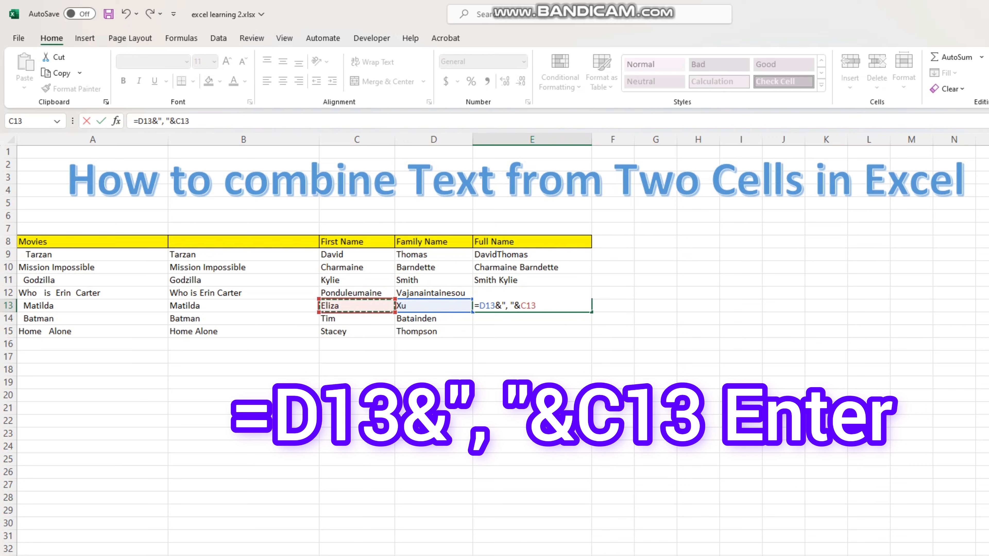
{"action": "key", "text": "Return"}
Step: Review the combined names and their formulas in the Full Name column, checking E10, E11 and E13
{"action": "left_click", "coordinate": [532, 433]}
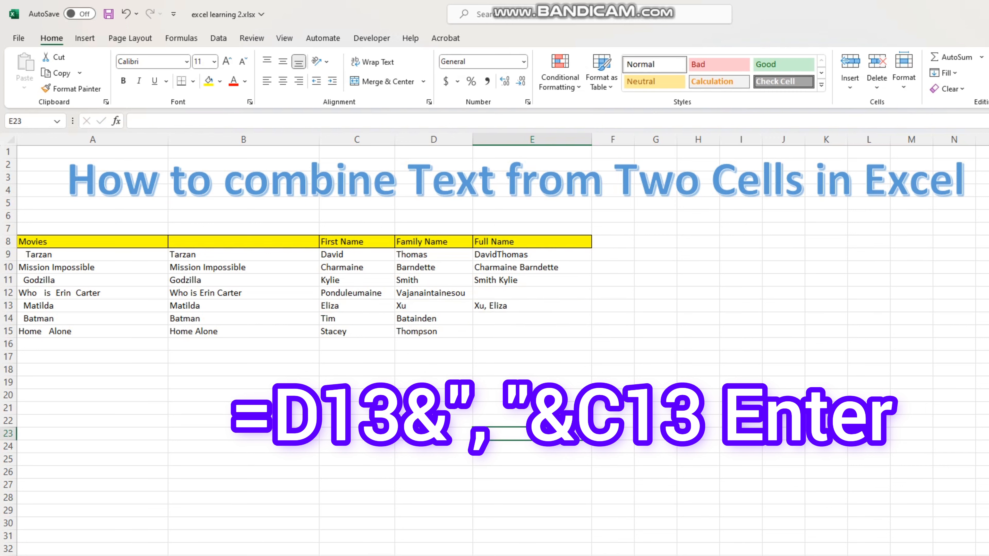
{"action": "left_click", "coordinate": [532, 306]}
{"action": "left_click", "coordinate": [532, 357]}
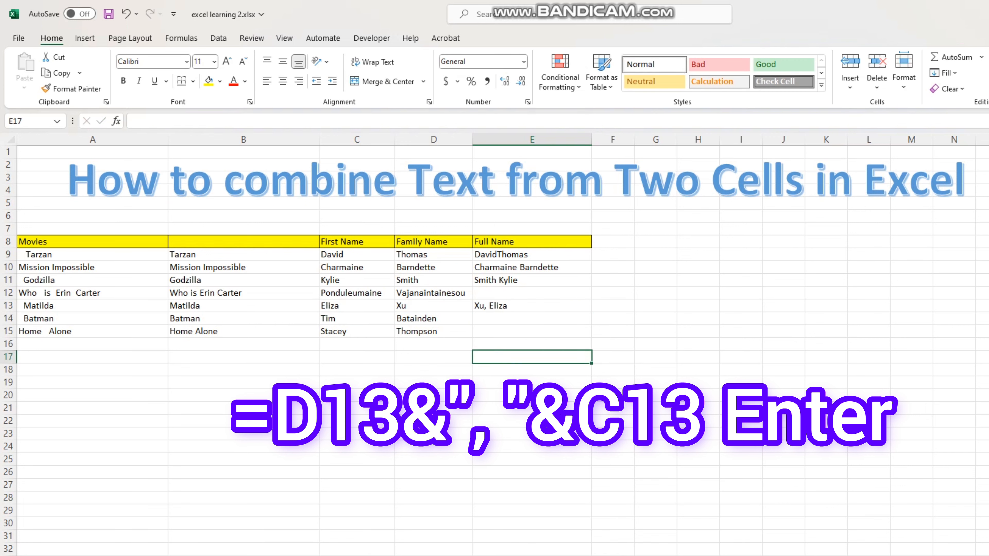
{"action": "left_click", "coordinate": [531, 306]}
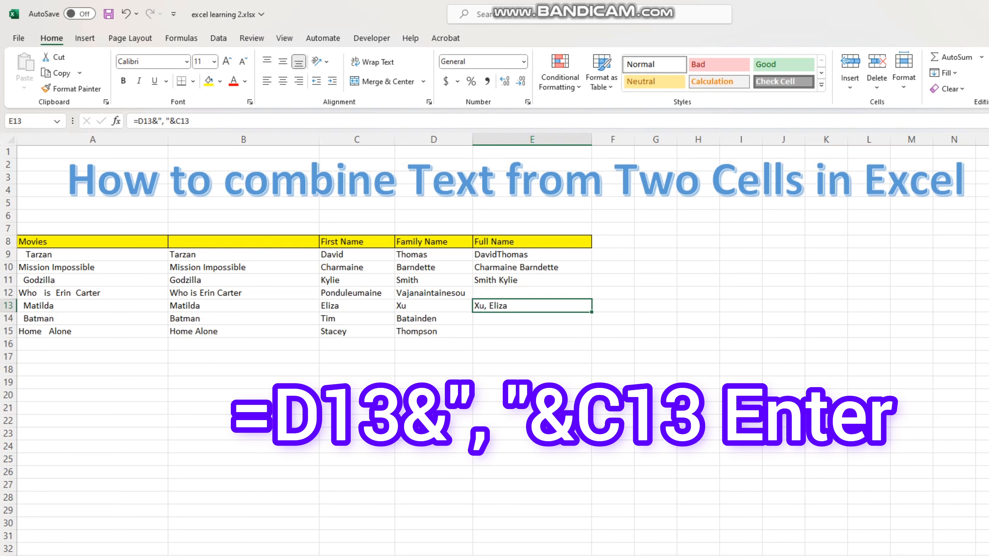
{"action": "left_click", "coordinate": [531, 280]}
{"action": "left_click", "coordinate": [532, 370]}
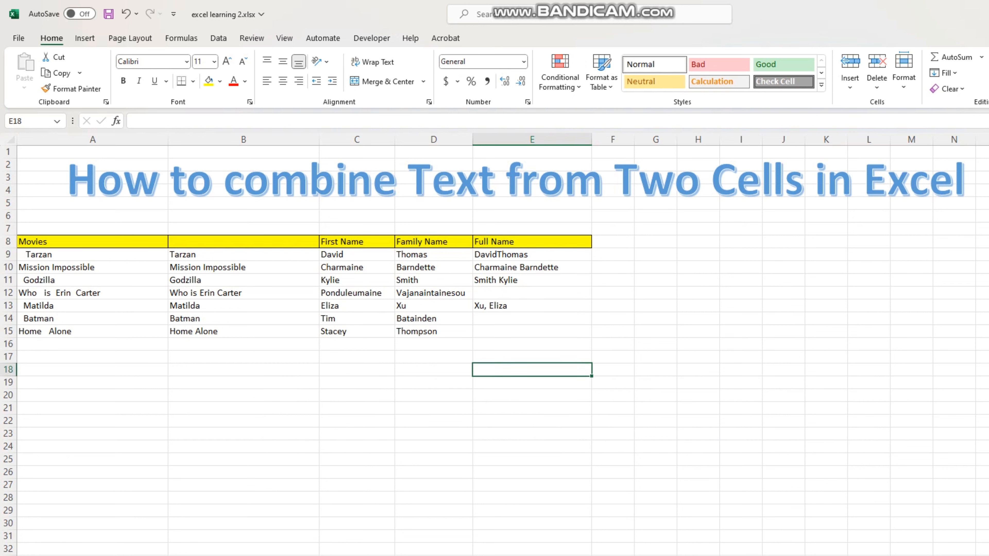
{"action": "left_click", "coordinate": [357, 370]}
{"action": "left_click", "coordinate": [532, 370]}
{"action": "left_click", "coordinate": [532, 319]}
{"action": "left_click", "coordinate": [532, 408]}
{"action": "left_click", "coordinate": [532, 241]}
{"action": "left_click", "coordinate": [532, 268]}
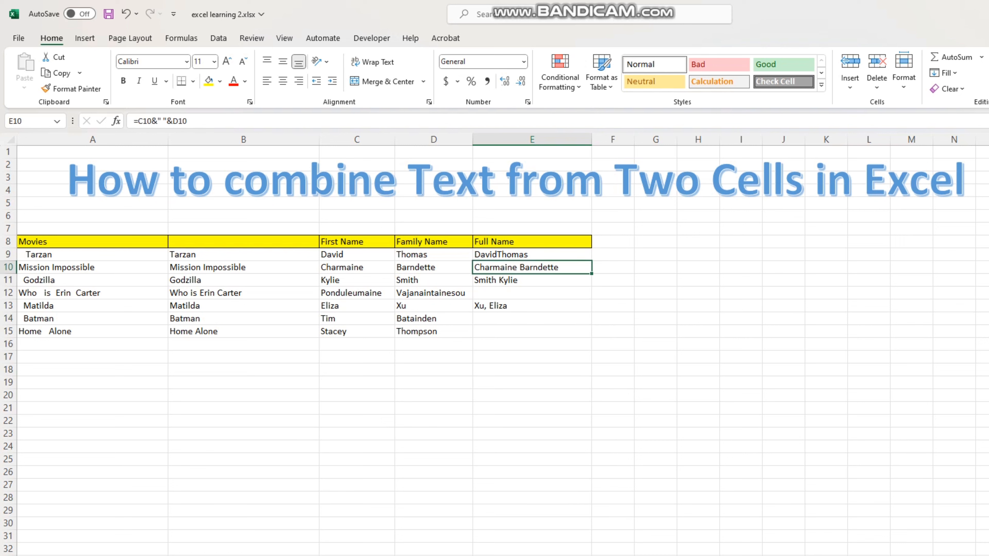
{"action": "left_click", "coordinate": [532, 306]}
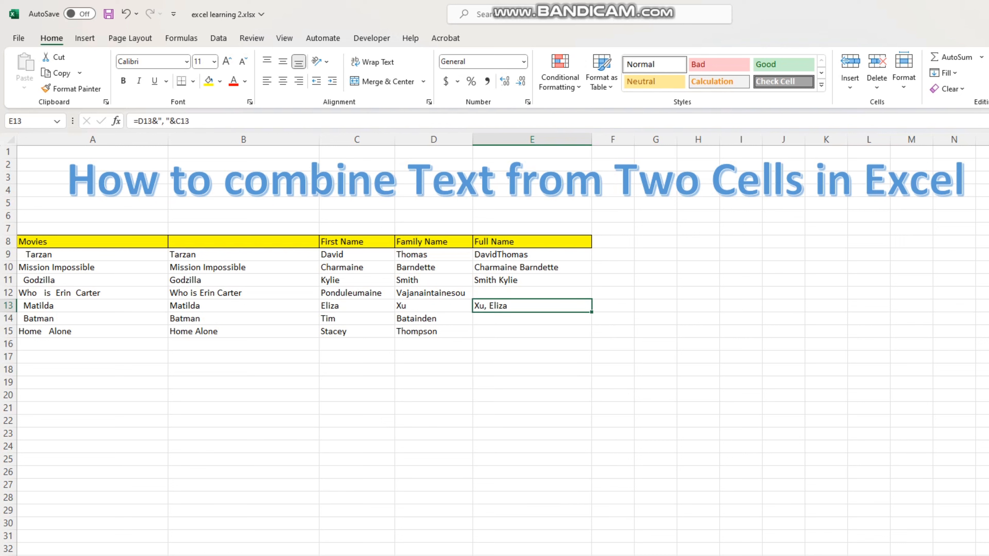
{"action": "left_click", "coordinate": [532, 267]}
{"action": "left_click", "coordinate": [532, 382]}
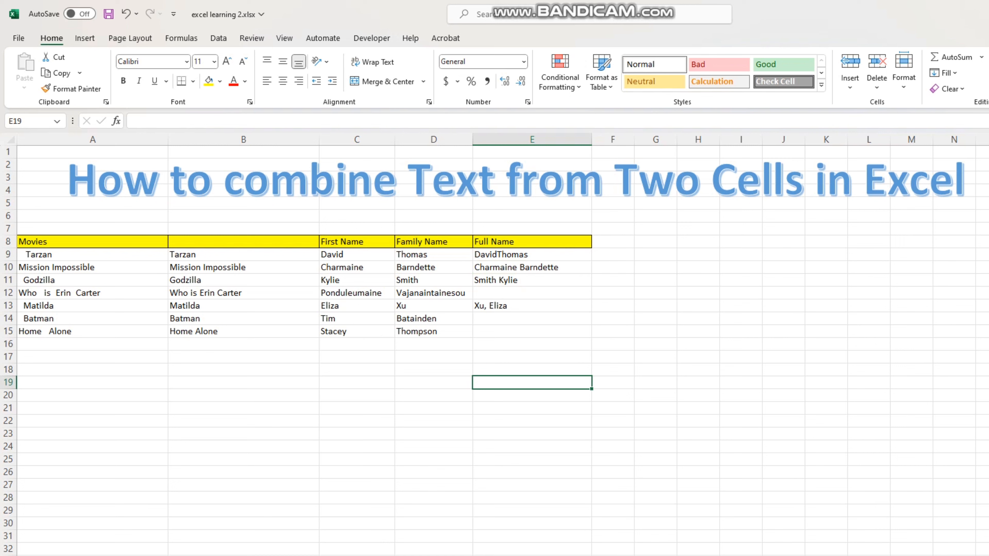
{"action": "left_click", "coordinate": [244, 370]}
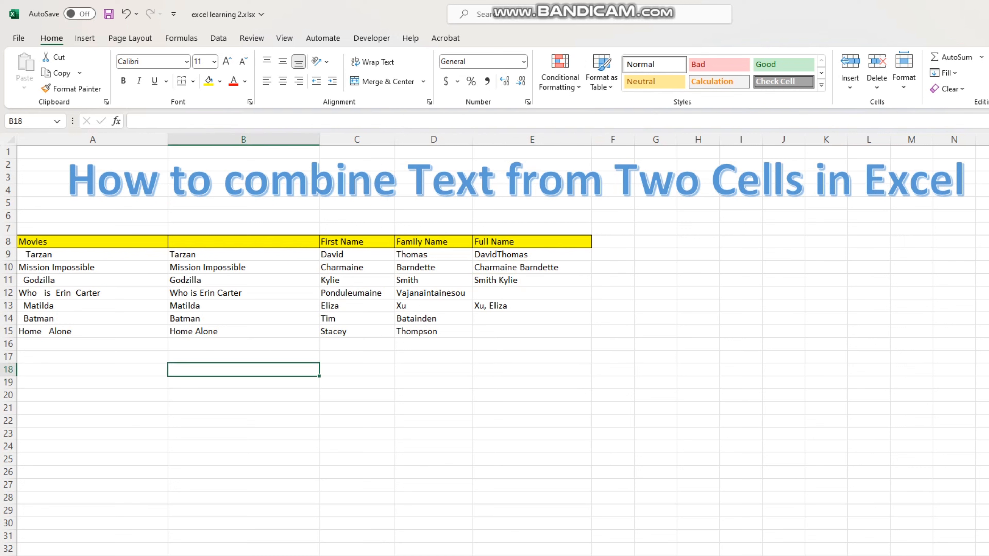